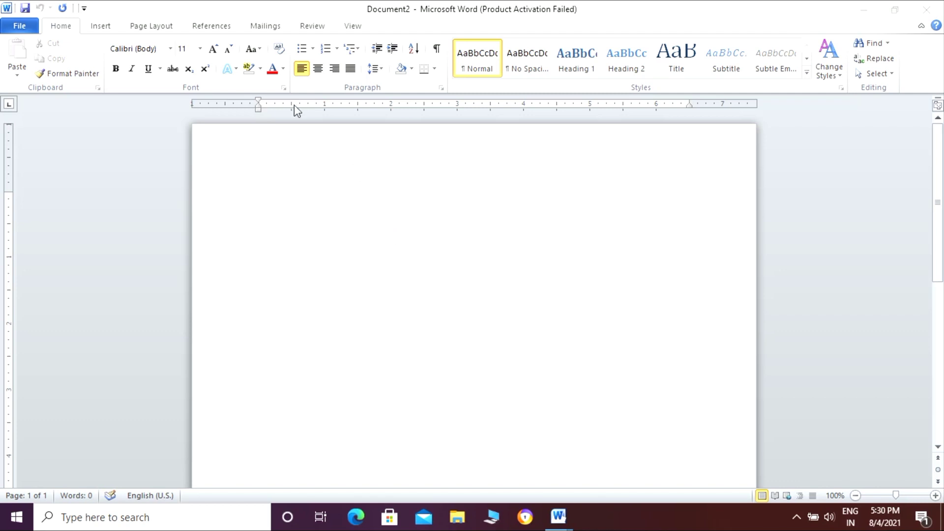
Step: Switch to the Mailings tab to show the mail merge tools for Document2
left_click(265, 27)
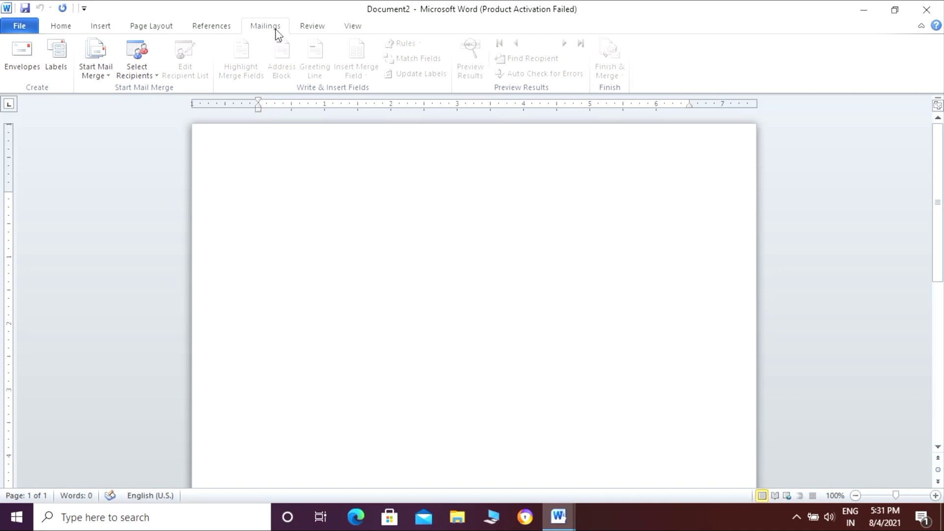
Step: Open Start Mail Merge to list Letters, E-mail Messages, Envelopes, Labels and Directory
left_click(109, 80)
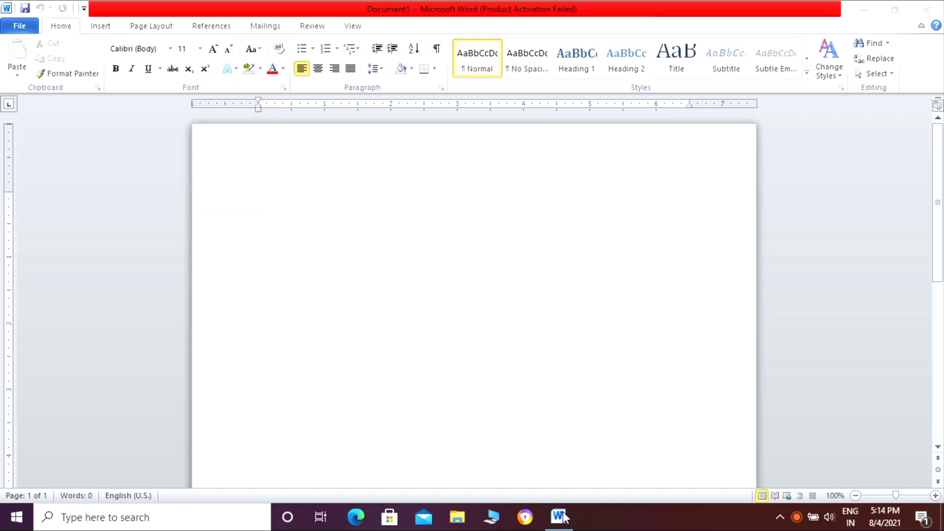
Step: Type the heading 'New age international Pvt Ltd', a contact name and 'New Delhi' on separate lines
type("New age international ")
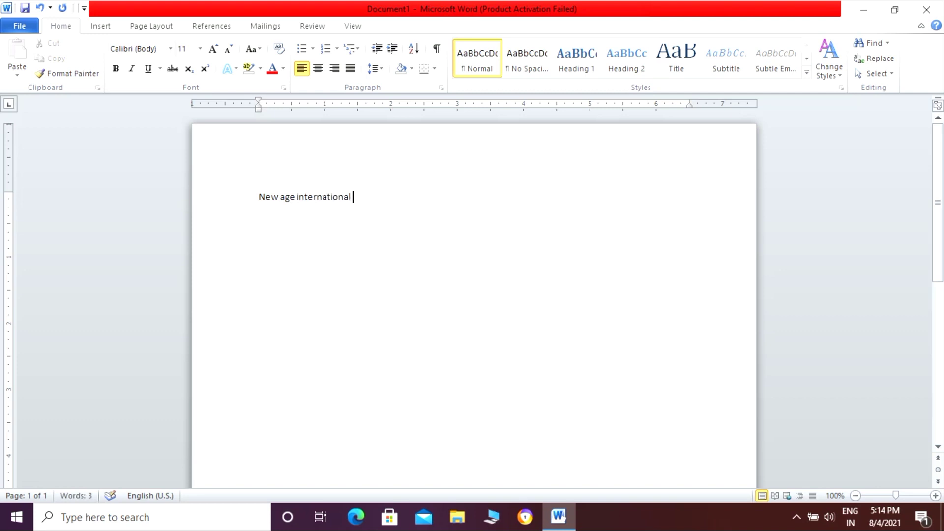
type("Pvt Ltd")
key("Return")
type("dhyanchandh")
key("Return")
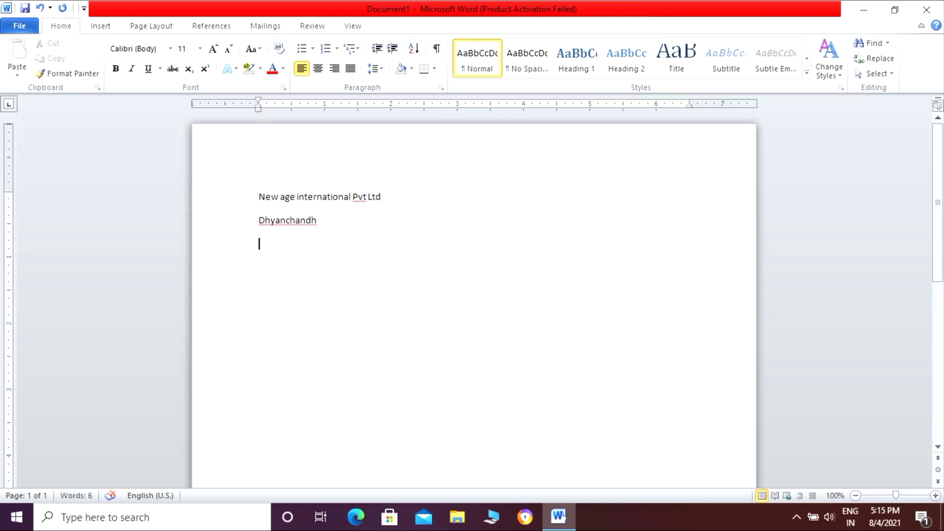
type("New Delhi")
key("Return")
key("Return")
Step: Add 'Dear Sir,' and begin the indented body paragraph about the enclosed catalog
type("Dear Sir,")
key("Return")
key("Tab")
type("en")
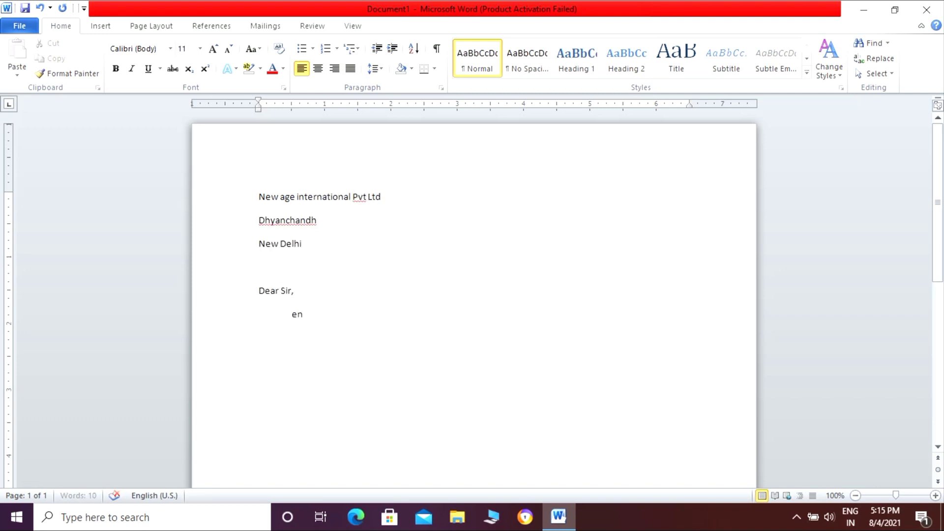
type("closed here with the catalog of")
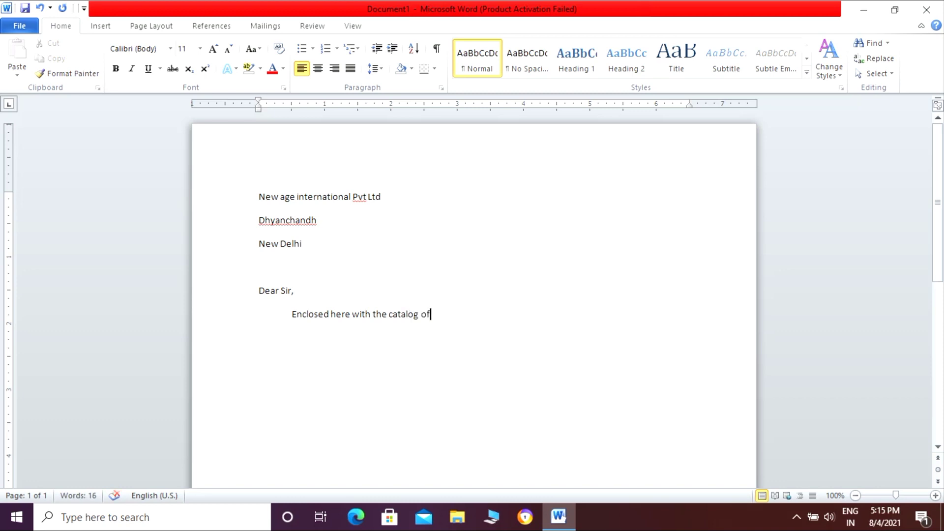
type(" our publications. Hurry")
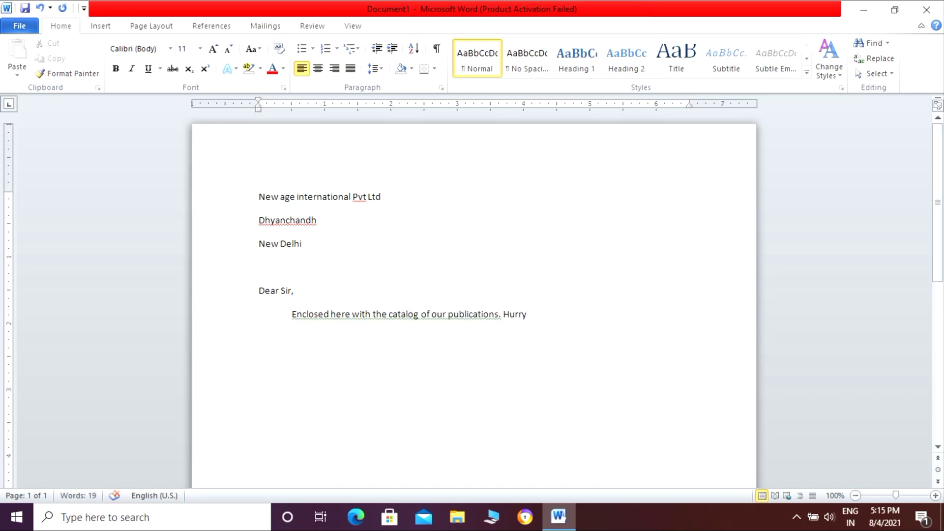
type(" up to avail the introductory offer of 25%. Book your copies immediately.")
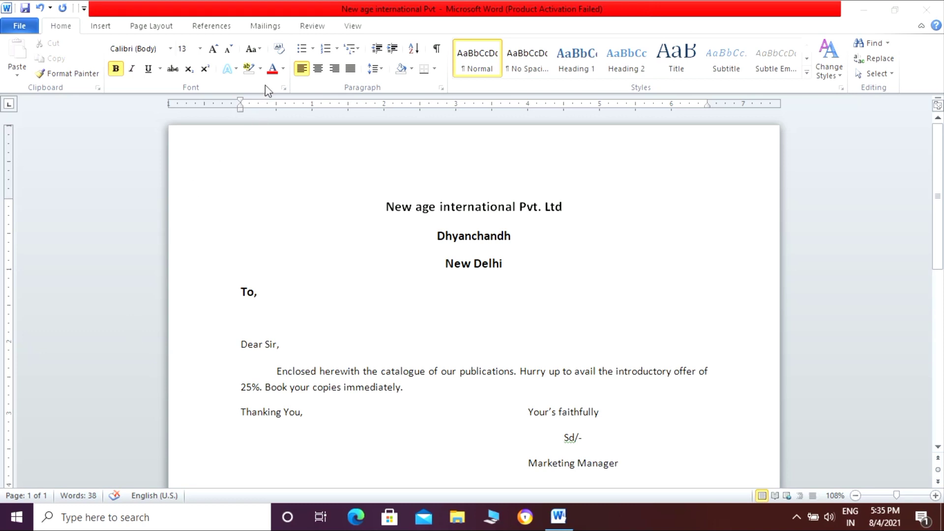
Step: Set the document type to Letters and add a blank line under 'To,'
left_click(265, 30)
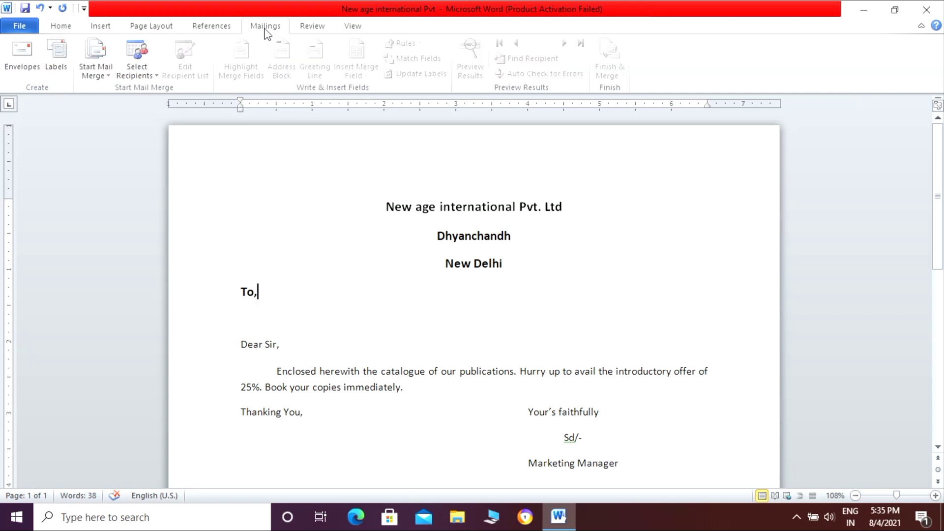
left_click(109, 75)
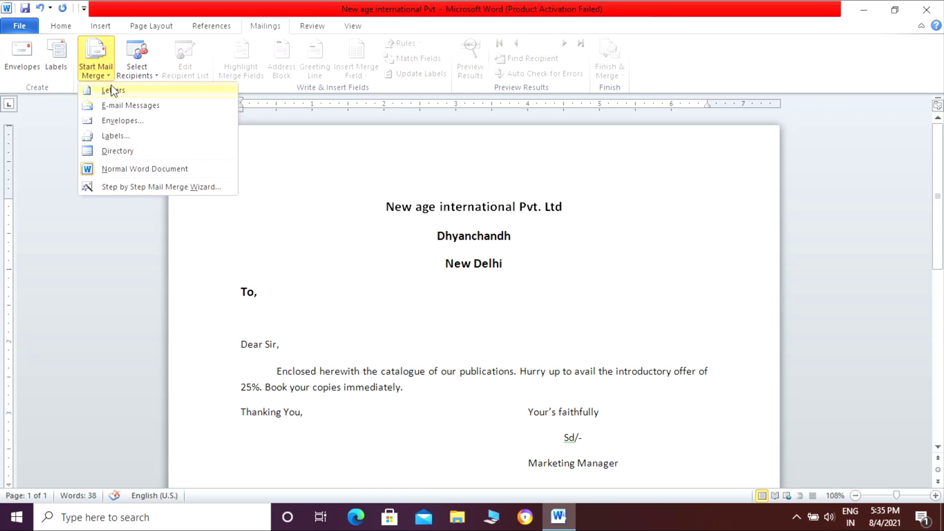
left_click(113, 90)
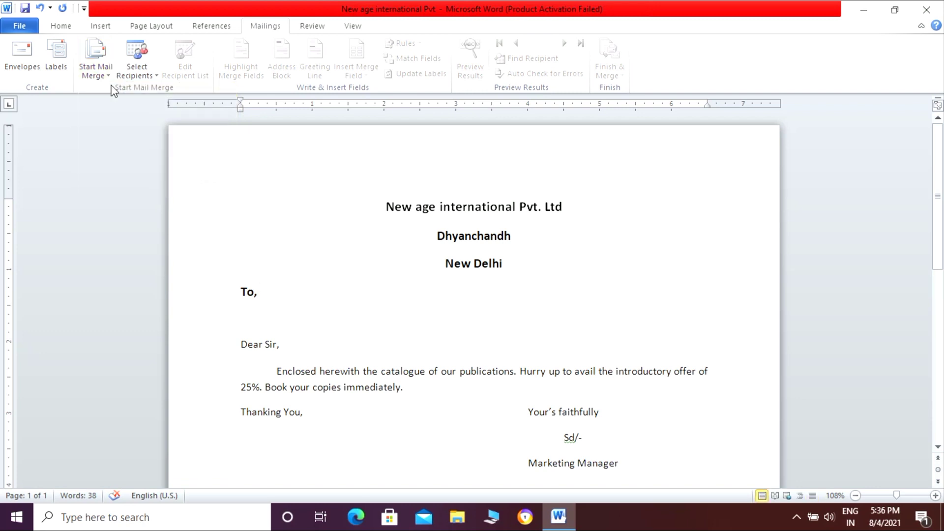
key("Return")
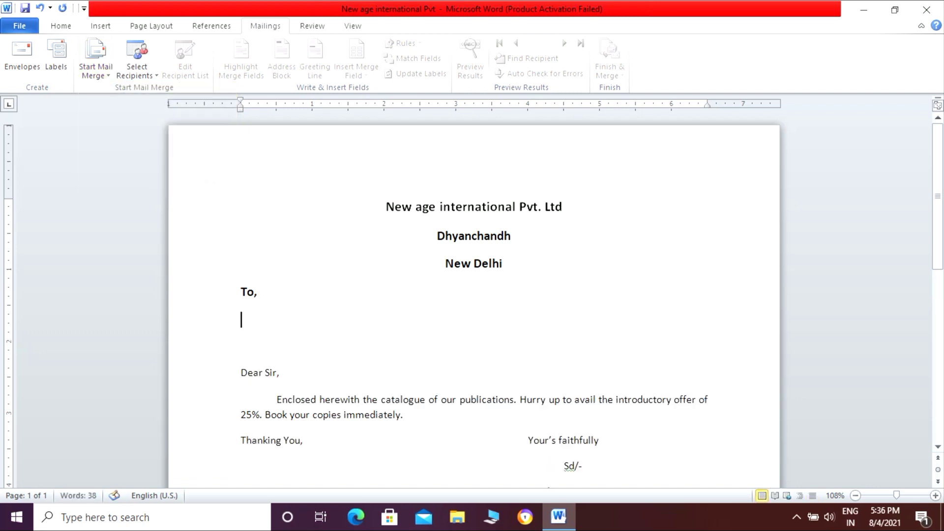
Step: Choose Select Recipients > Type New List to open an empty New Address List
left_click(157, 76)
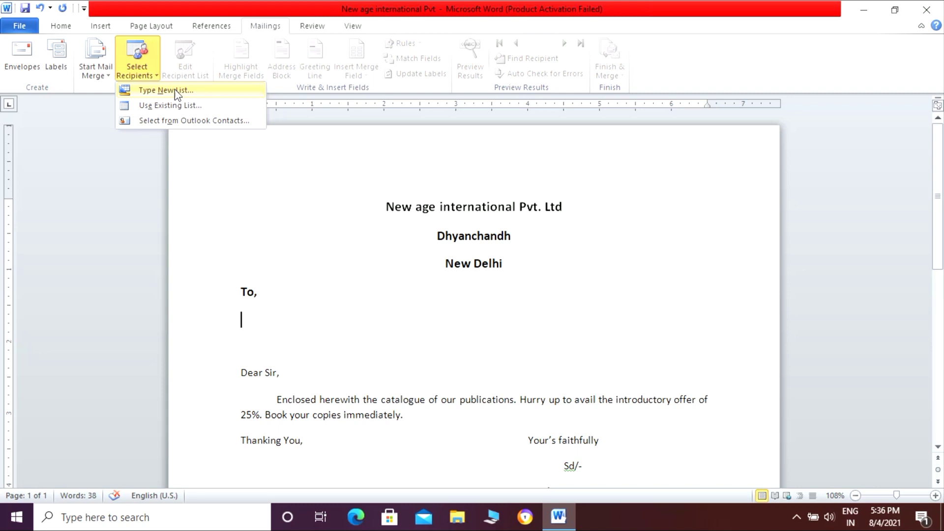
left_click(177, 93)
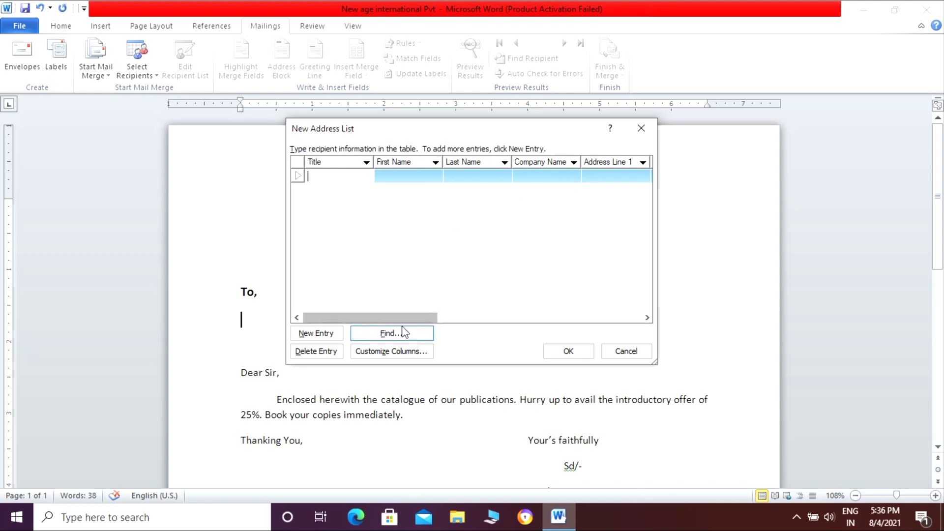
Step: Enter the first recipient's first and last name with town Kannur, then add a new entry
left_click_drag(427, 319, 630, 317)
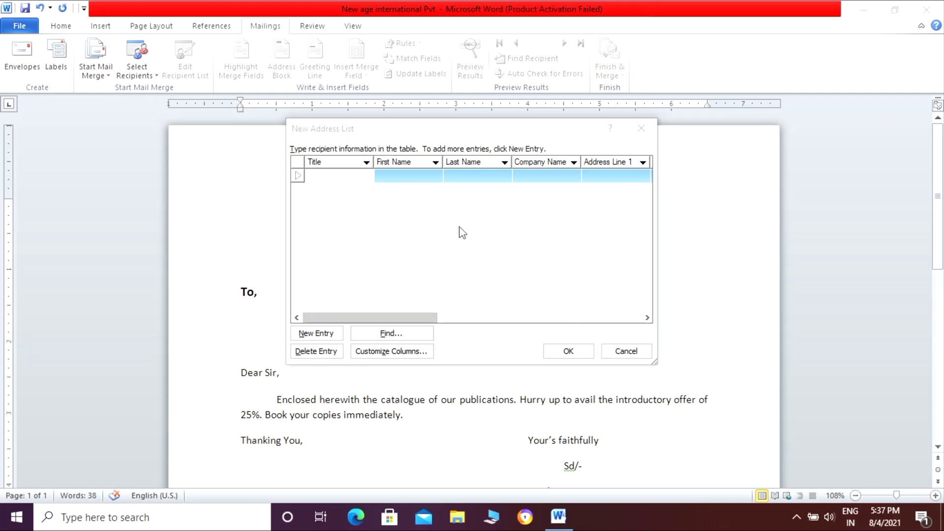
left_click(404, 177)
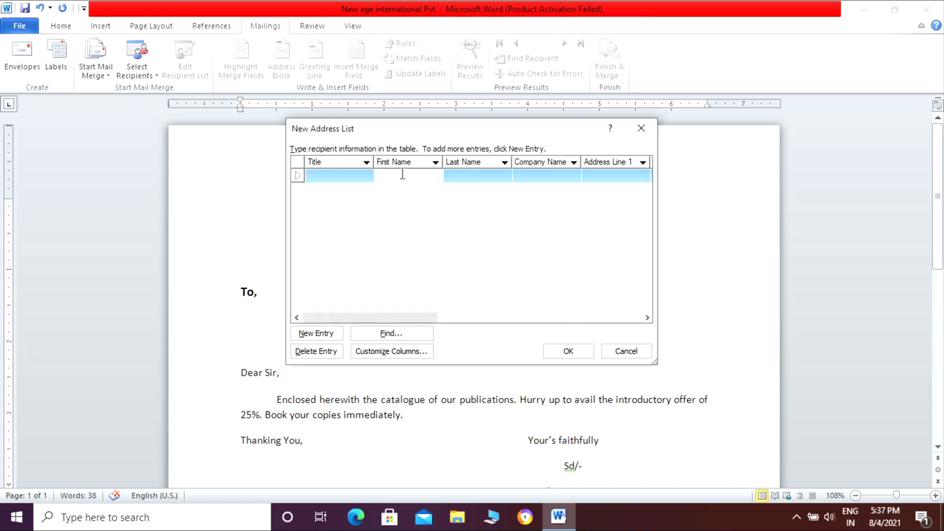
type("Rajeev")
key("Tab")
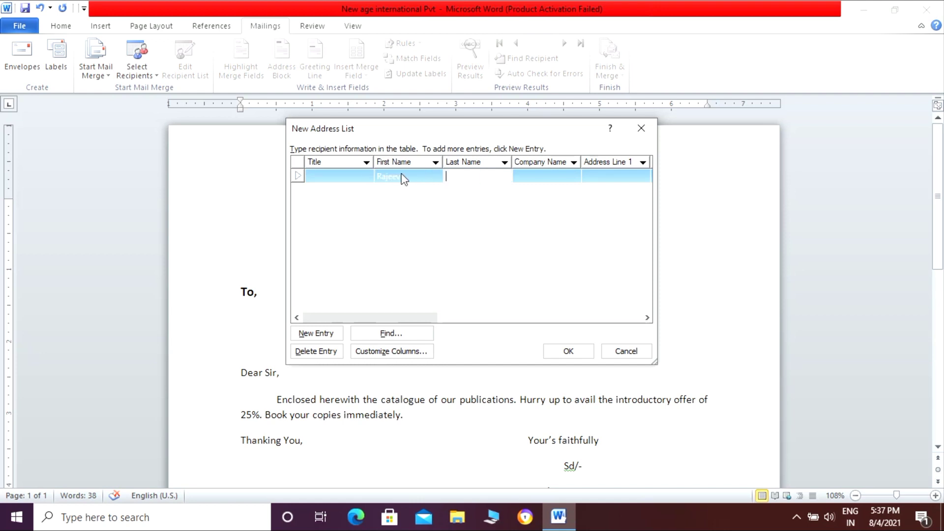
type("R")
key("Tab")
key("Tab")
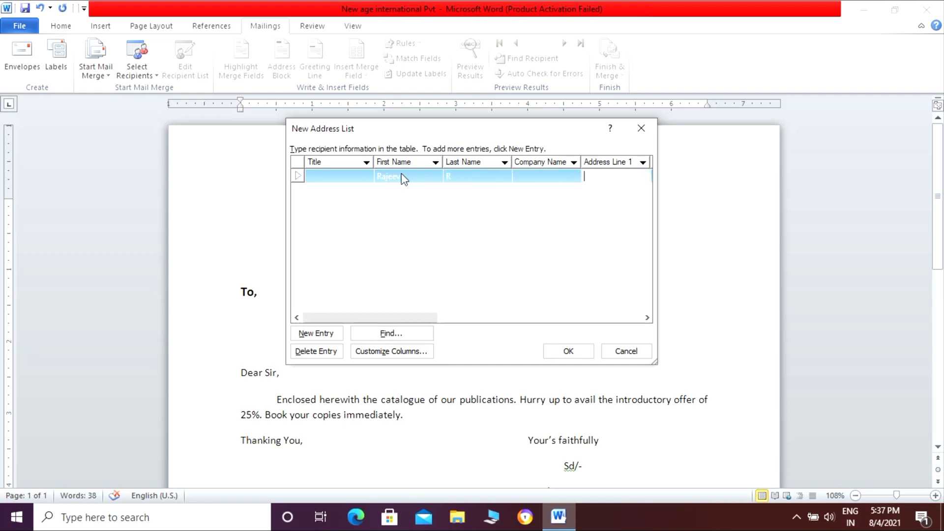
type("Kannur")
left_click(318, 335)
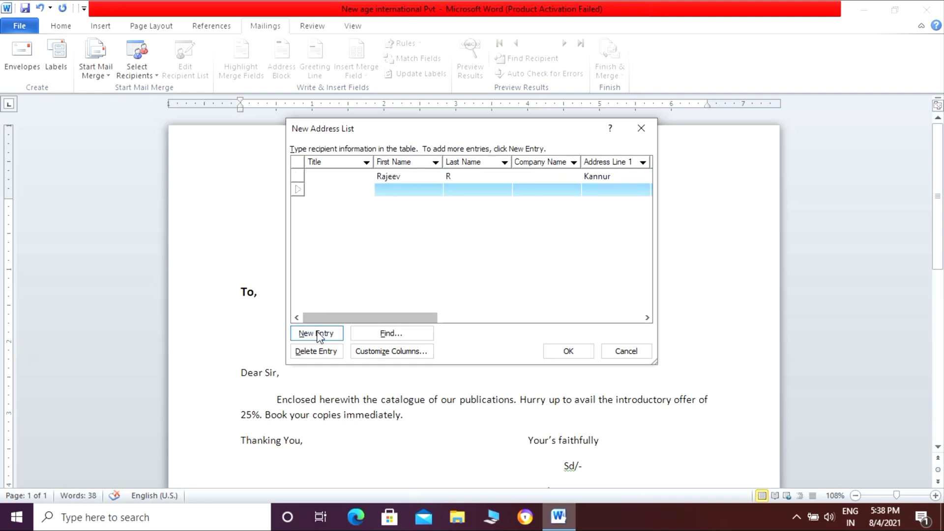
Step: Enter the second recipient's first and last name with town Kozhikode, then add a row
left_click(407, 191)
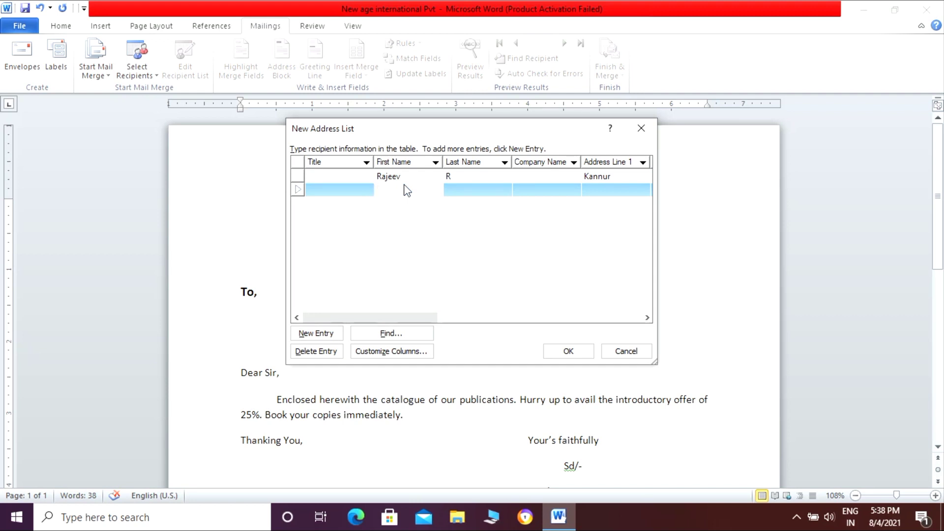
type("f")
key("BackSpace")
type("Foroz")
key("Tab")
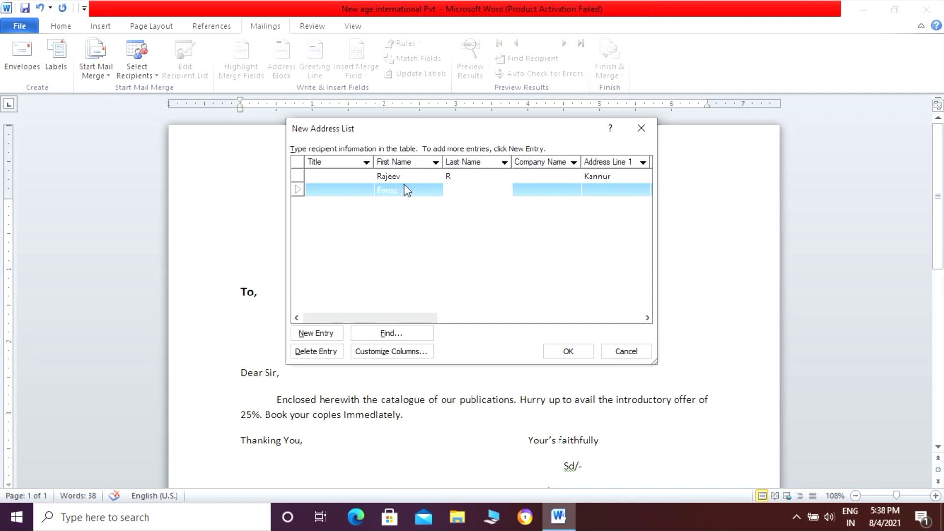
type("p")
key("Tab")
key("Tab")
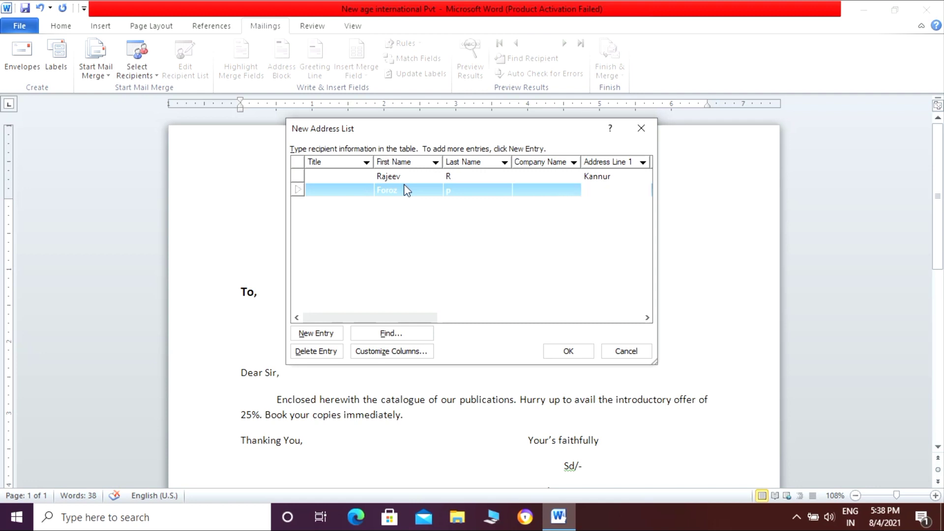
type("Kozhikode")
left_click(312, 338)
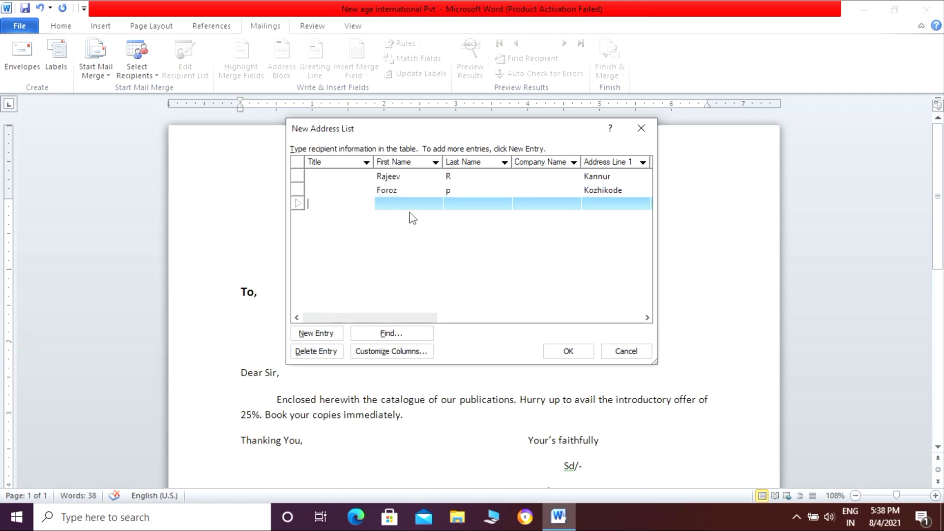
Step: Enter the third recipient's first and last name with town 'vandrum', then add a row
left_click(418, 199)
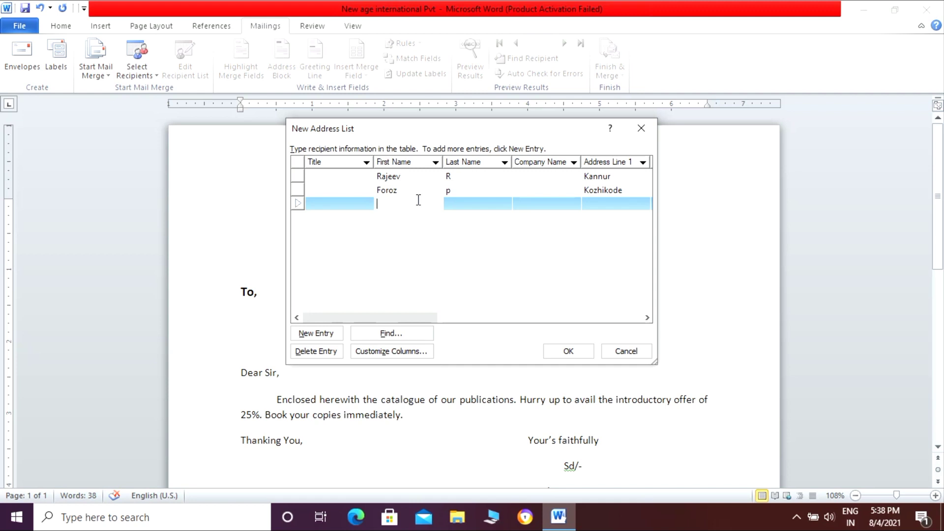
type("Jacob")
key("Tab")
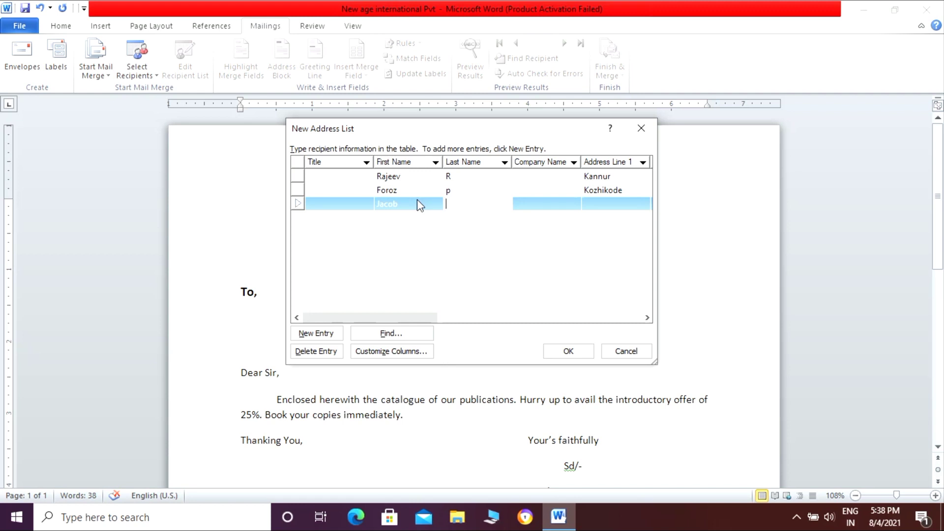
type("G")
key("Tab")
key("Tab")
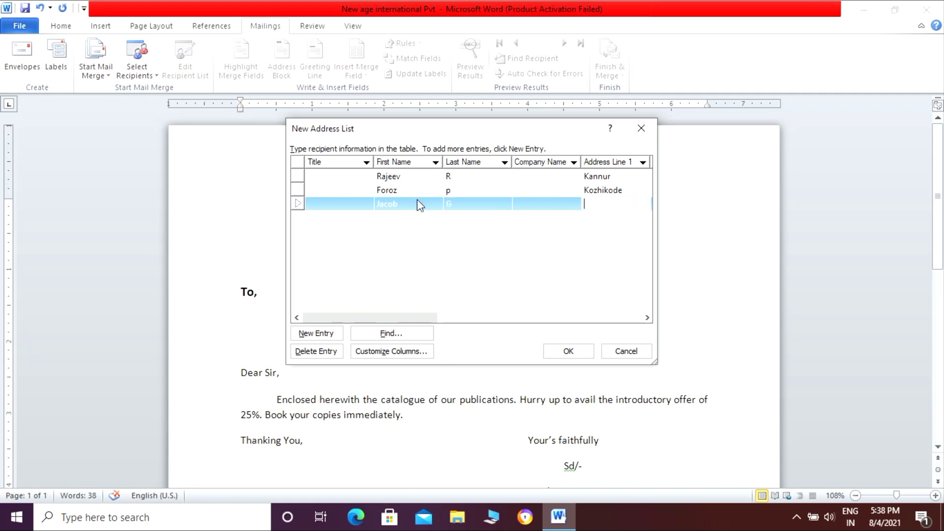
key("Return")
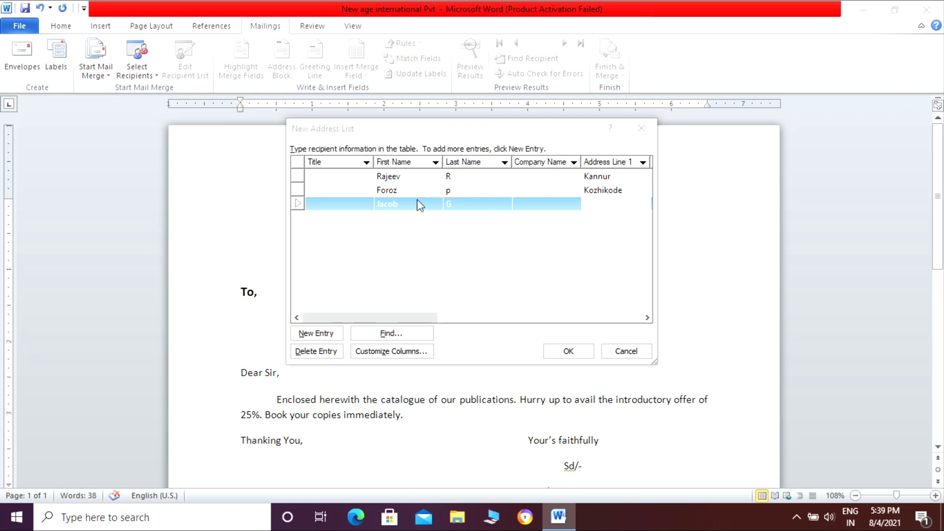
type("vand")
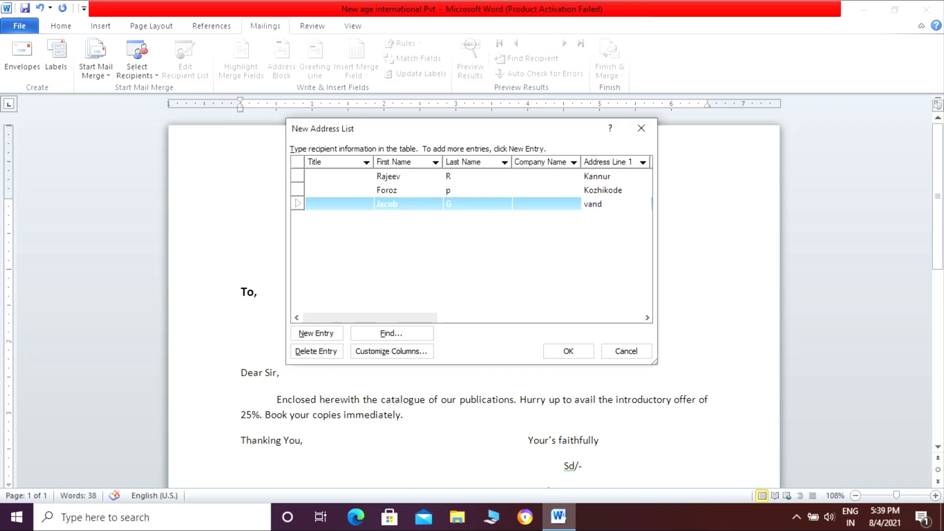
type("rum")
left_click(322, 334)
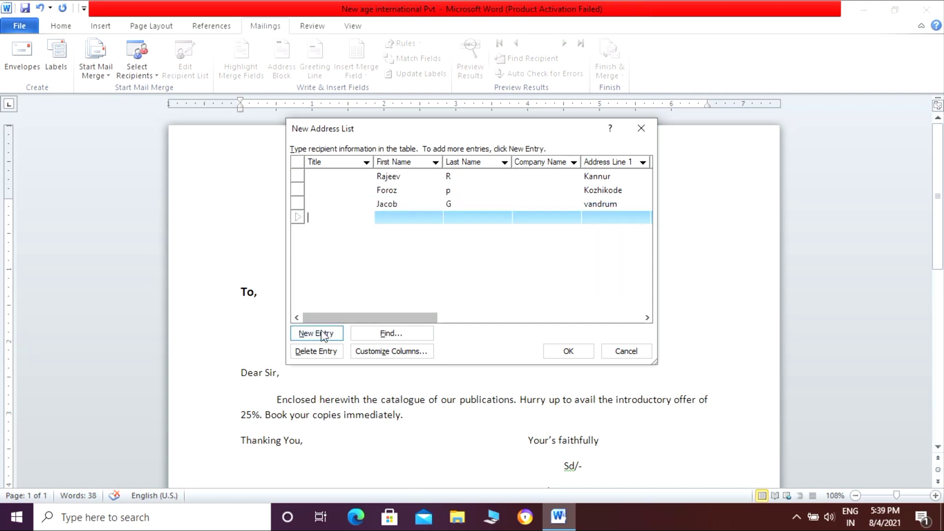
Step: Enter the fourth recipient's first and last name with town Malappuram and confirm the list
left_click(420, 217)
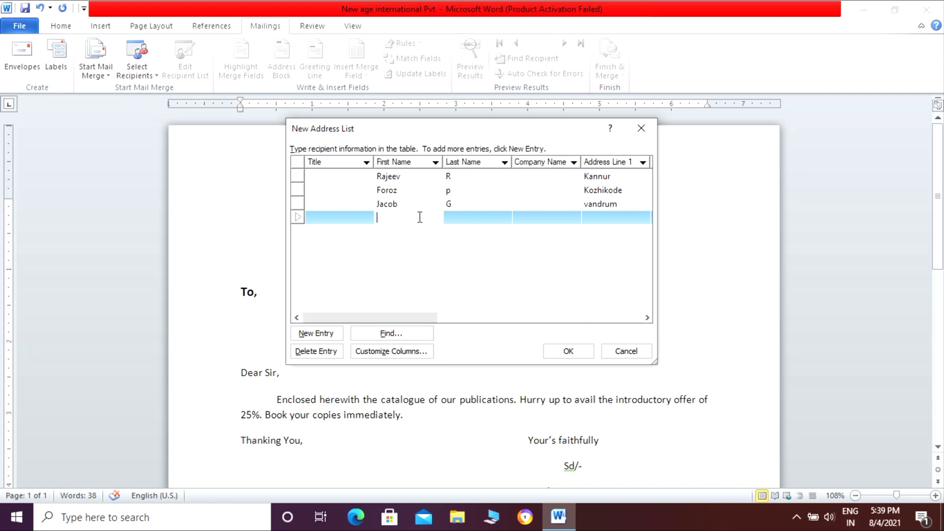
type("Midhun")
key("Tab")
type("P")
key("Tab")
key("Tab")
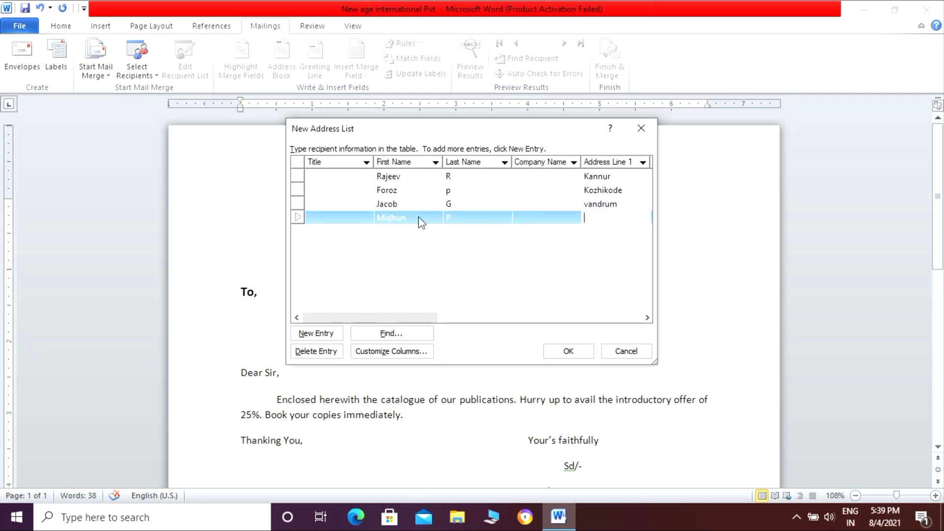
type("Malappuram")
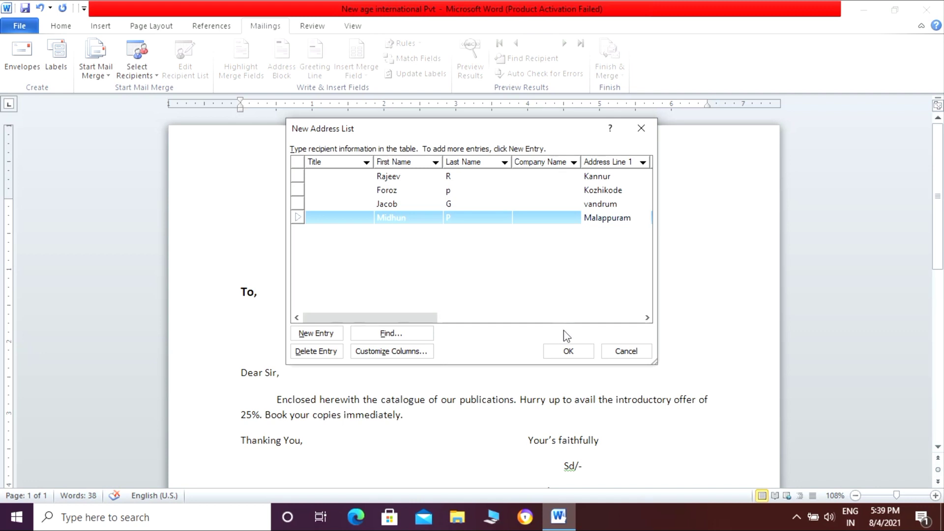
left_click(568, 351)
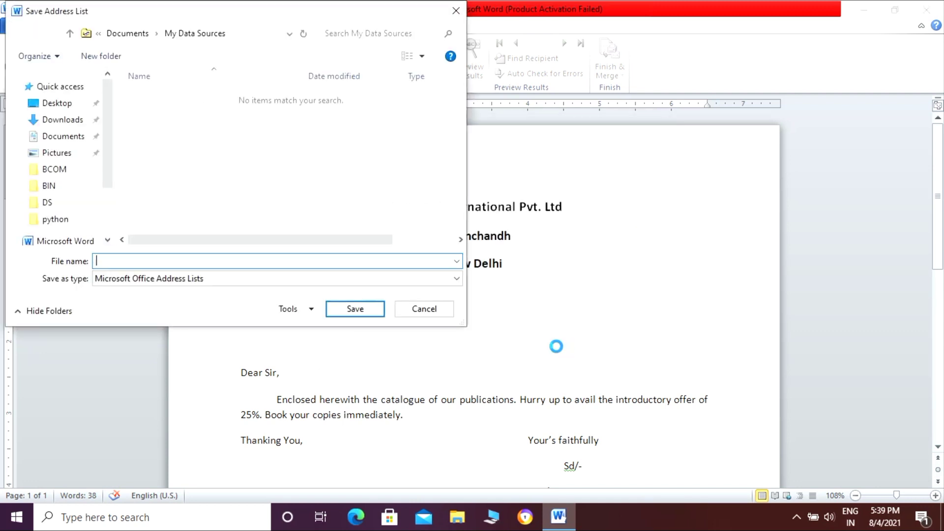
Step: Save the address list on the Desktop with the file name 's'
left_click(70, 106)
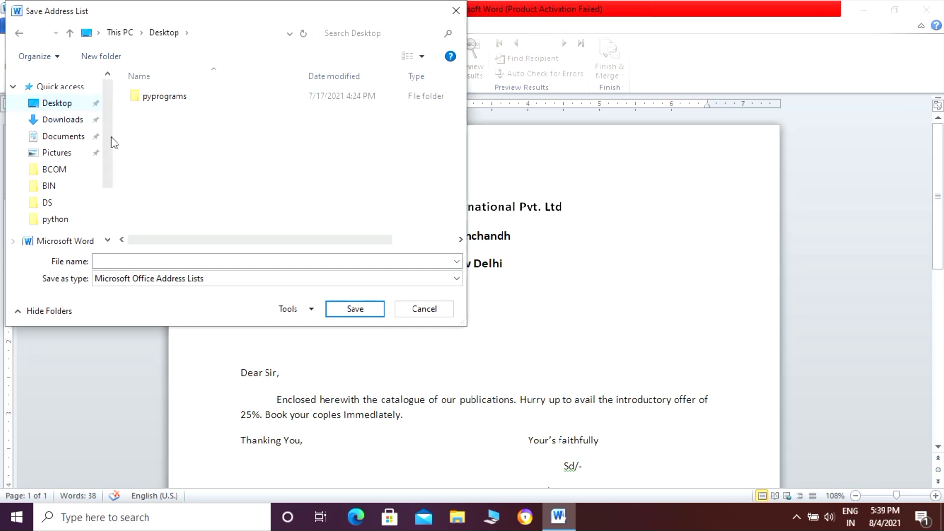
left_click(168, 260)
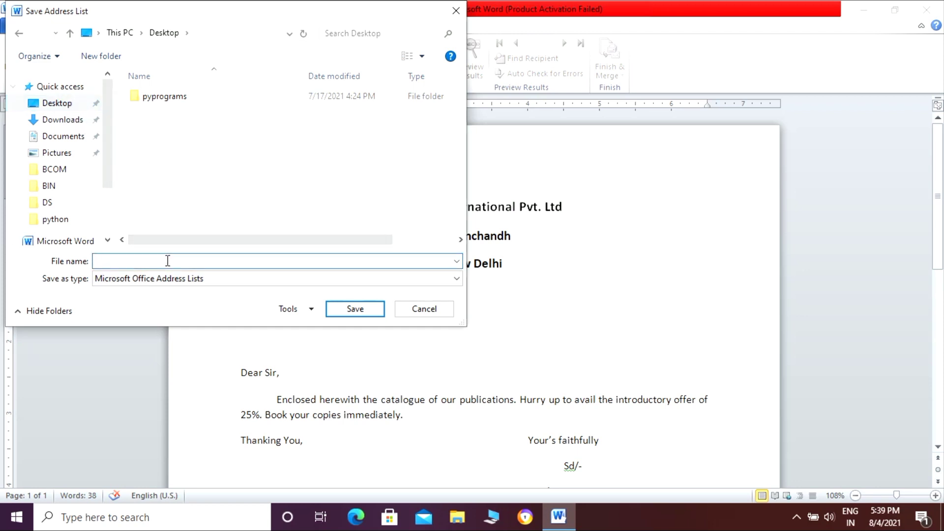
type("s")
left_click(369, 309)
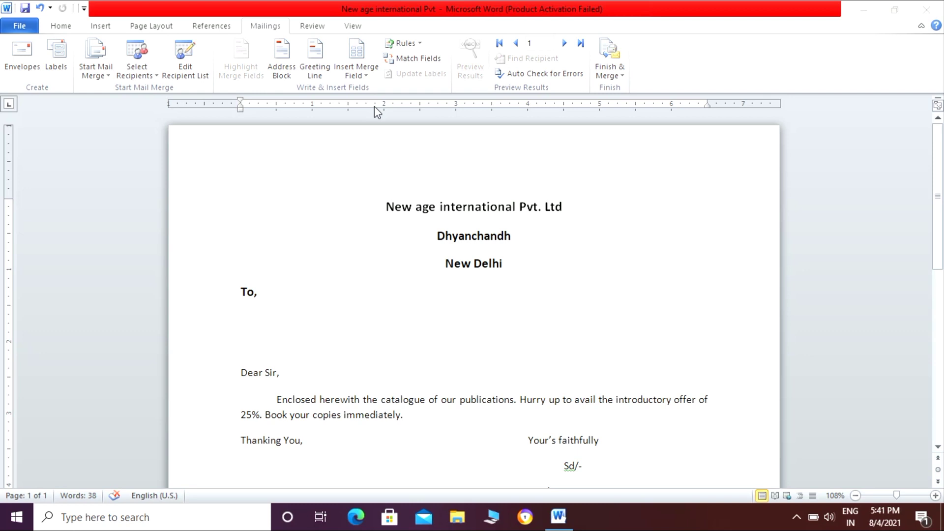
Step: Insert First_Name, Last_Name and Address_Line_1 merge fields, one per line below 'To,'
left_click(366, 76)
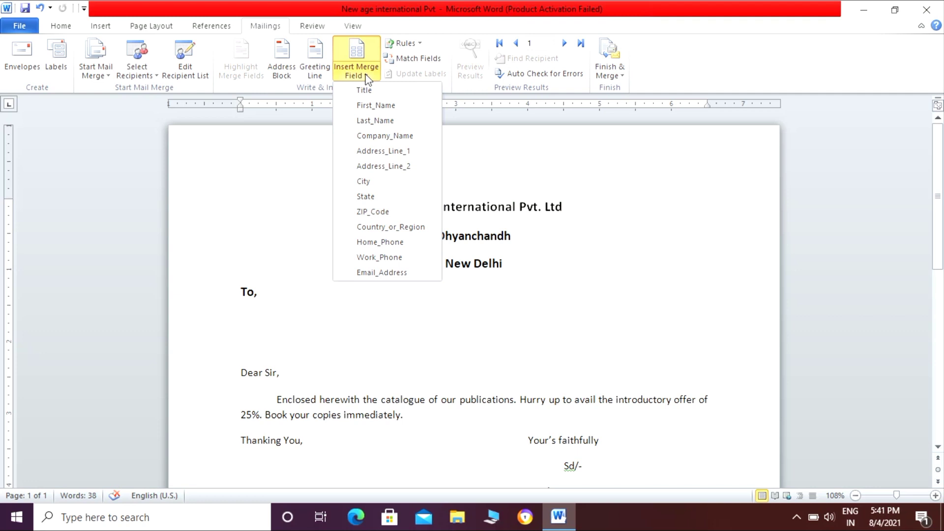
left_click(380, 104)
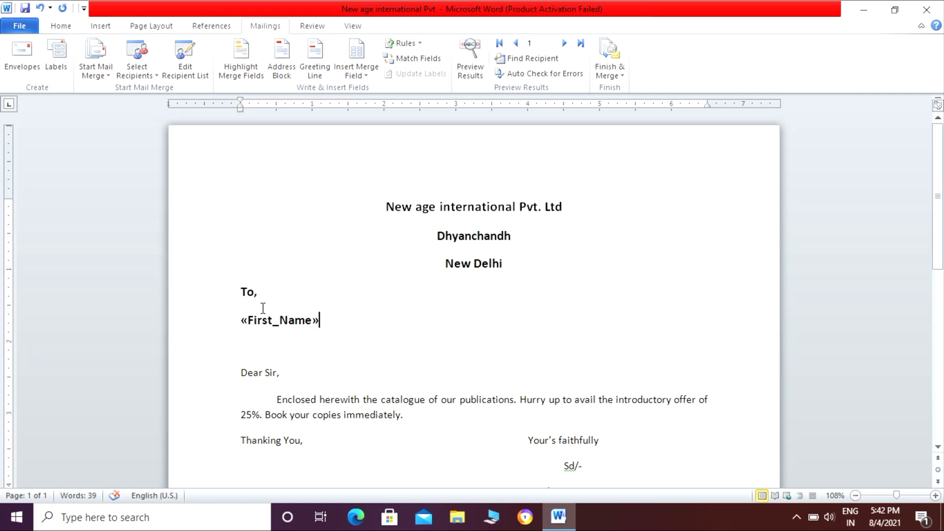
key("Return")
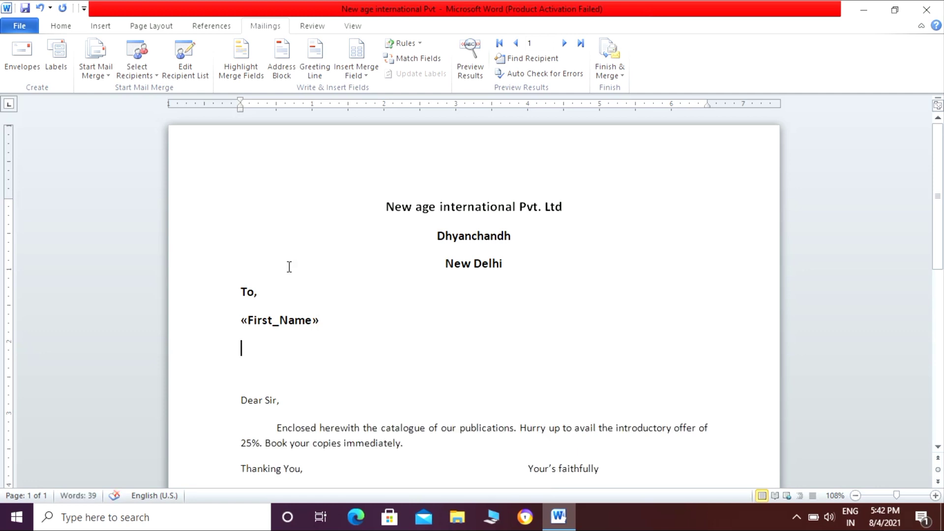
left_click(366, 79)
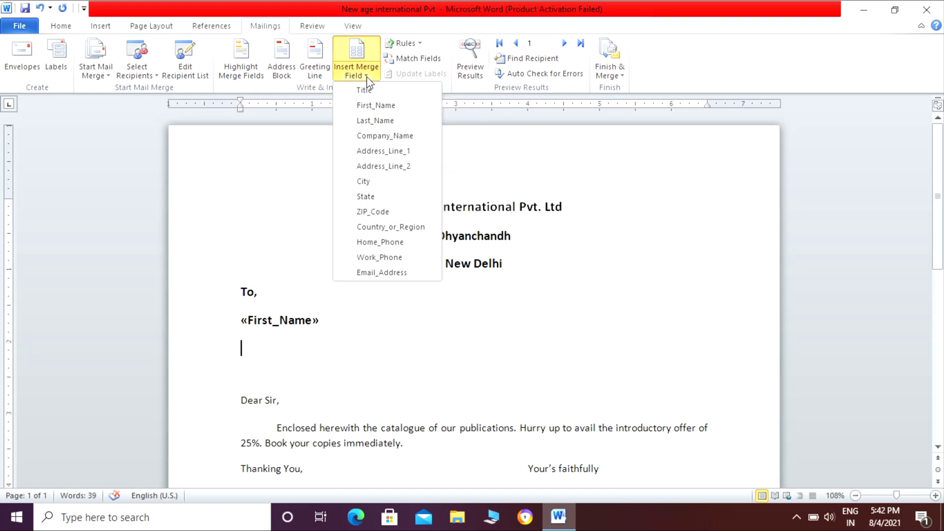
left_click(368, 123)
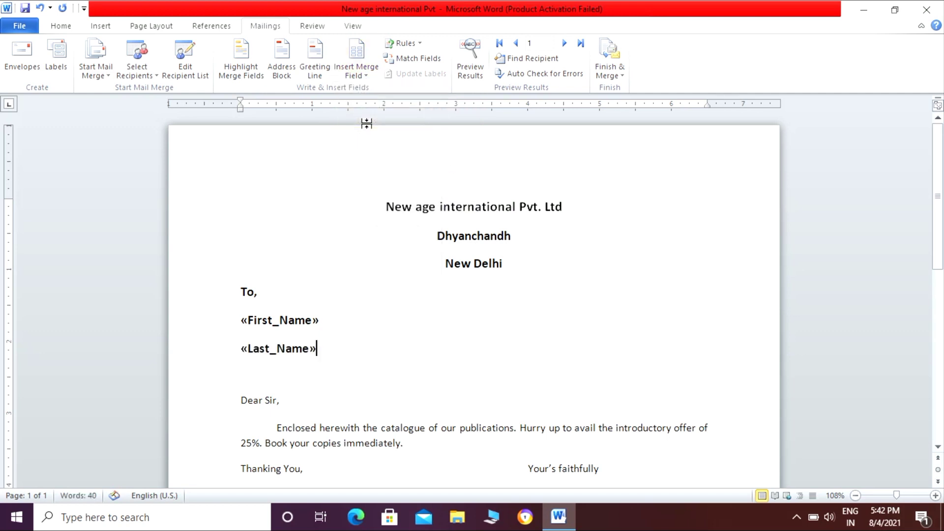
key("Return")
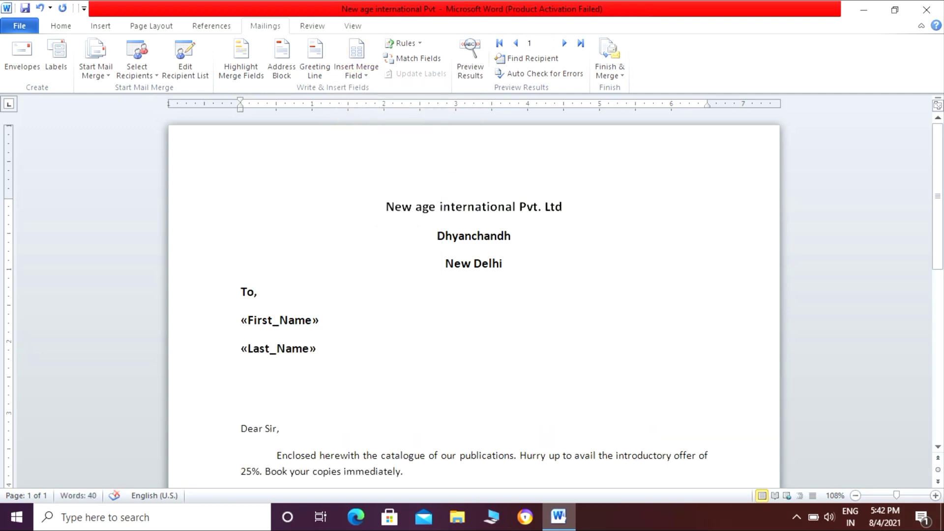
left_click(366, 76)
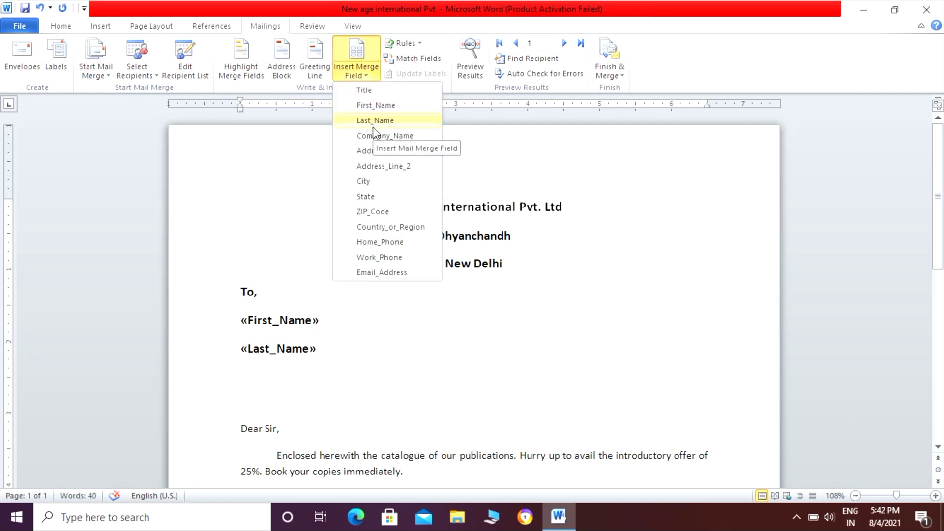
left_click(373, 152)
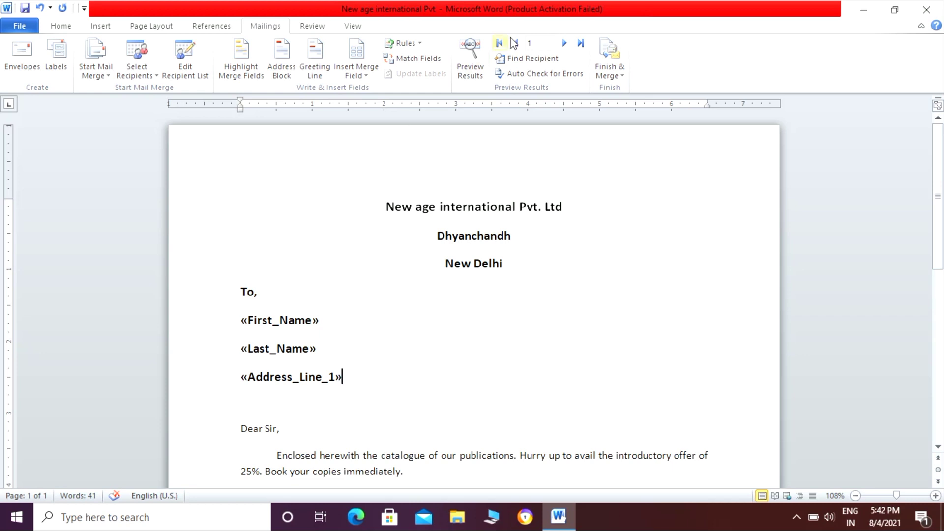
Step: Finish & Merge into individual documents with All records, producing the four-page Letters1
left_click(616, 68)
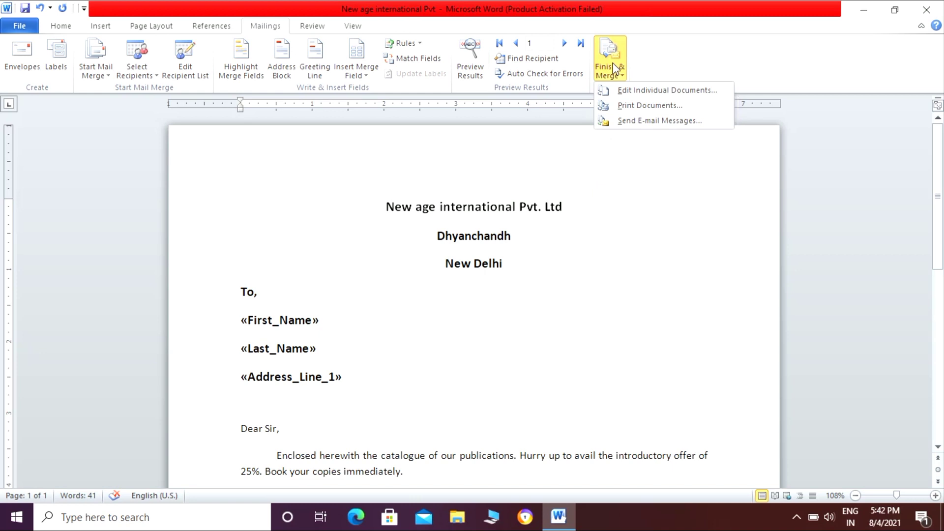
left_click(659, 94)
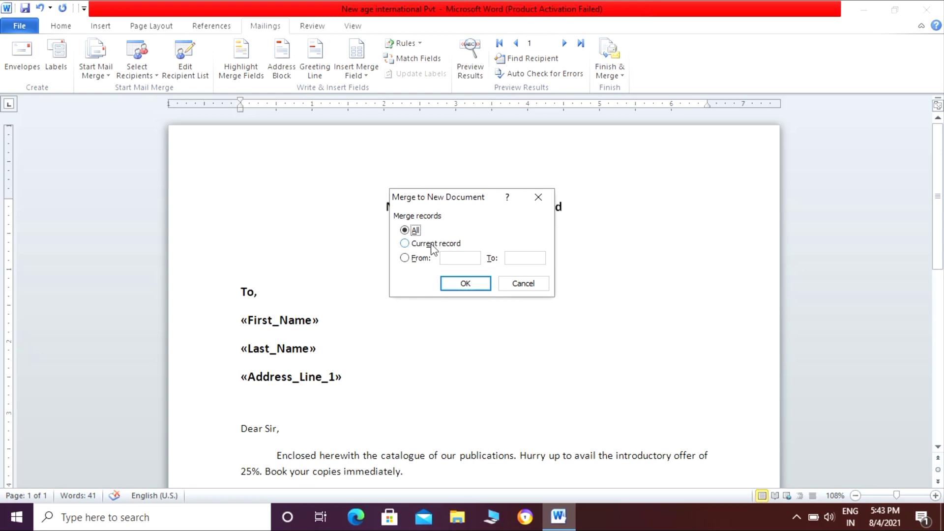
left_click(466, 284)
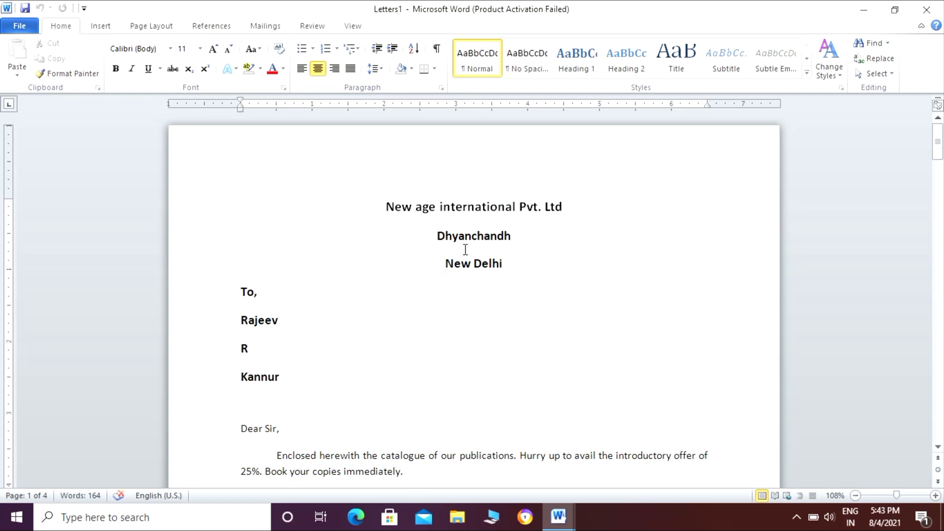
Step: Step down through all four merged letters in Letters1, checking each recipient's name and address
left_click(258, 350)
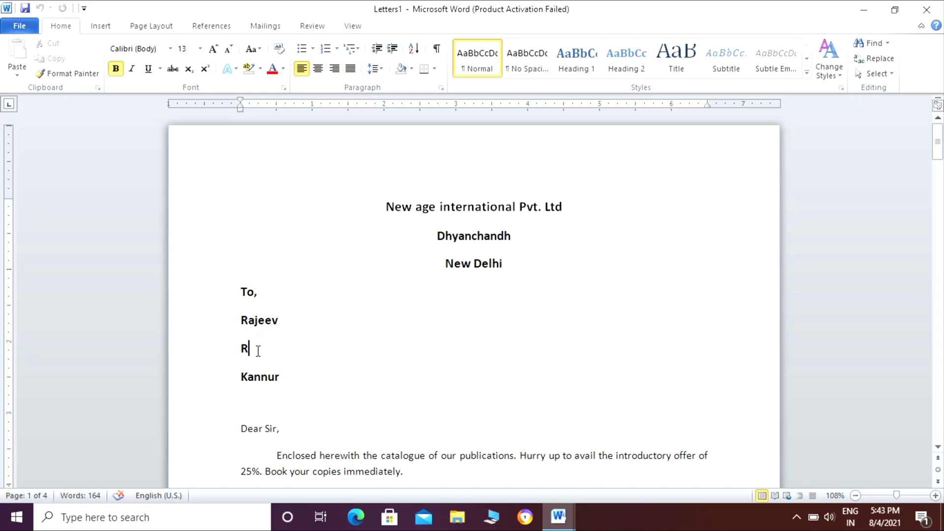
key("Down")
key("Down")
key("Down")
key("Down")
key("Down")
key("Down")
key("Down")
key("Down")
key("Down")
key("Down")
key("Down")
key("Down")
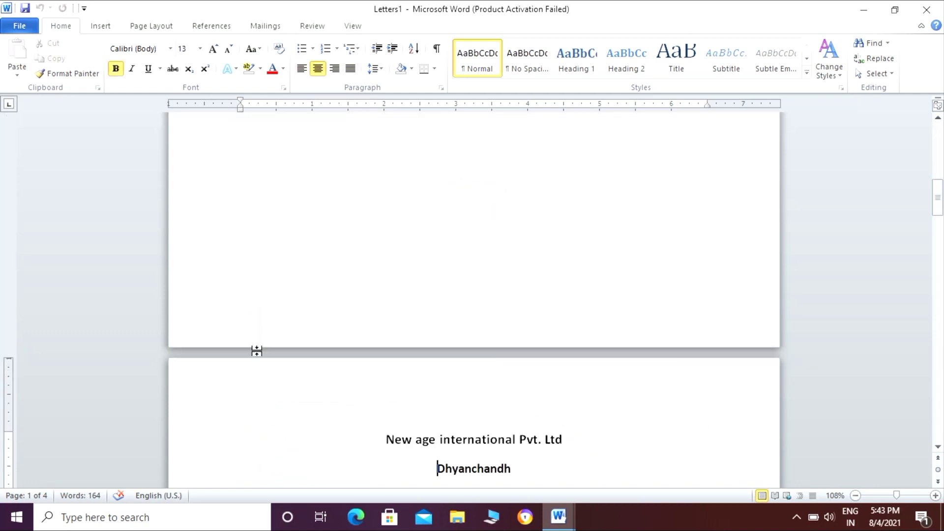
key("Down")
key("Down")
key("Down")
key("Down")
key("Down")
key("Down")
key("Down")
key("Down")
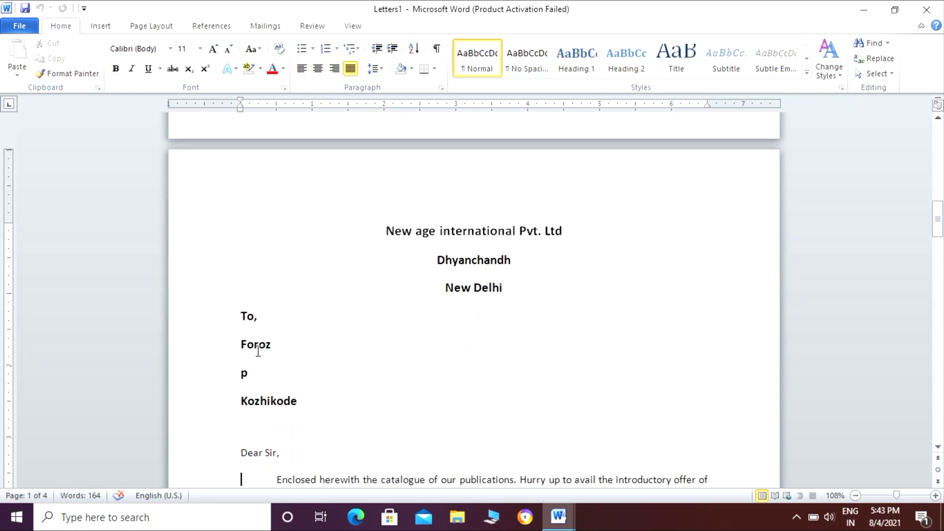
key("Down")
key("Down")
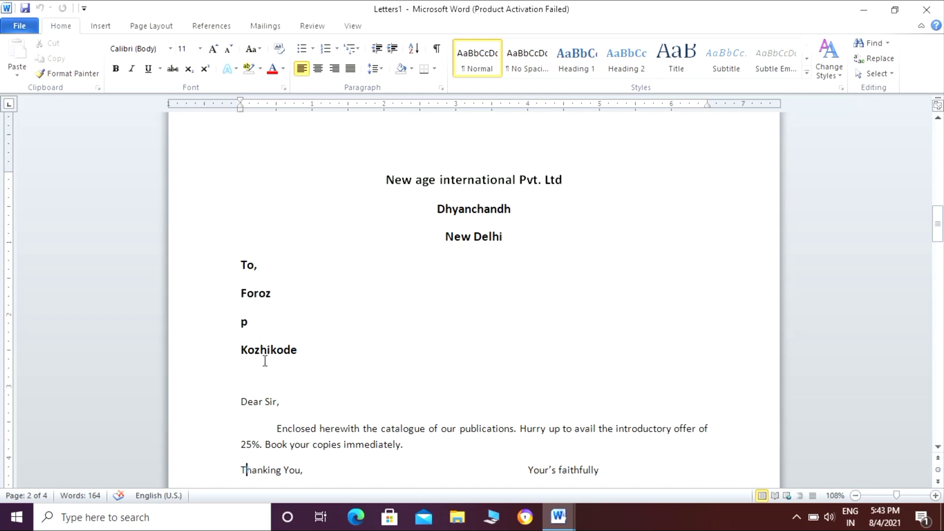
key("Down")
key("Down")
key("Down")
key("Down")
key("Down")
key("Down")
key("Down")
key("Down")
key("Down")
key("Down")
key("Down")
key("Down")
key("Down")
key("Down")
key("Down")
key("Down")
key("Down")
key("Down")
key("Down")
key("Down")
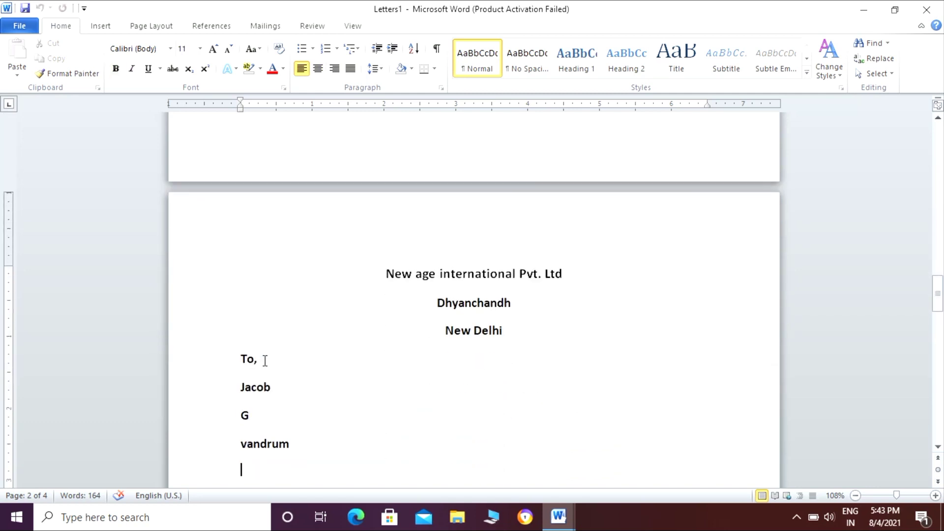
key("Down")
key("Down")
key("Down")
key("Down")
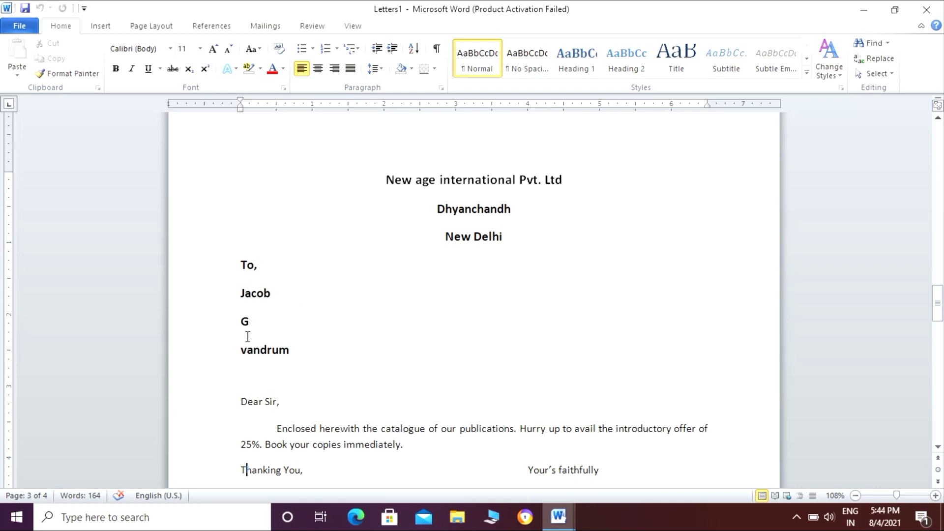
key("Down")
key("Down")
key("Down")
key("Down")
key("Down")
key("Down")
key("Down")
key("Down")
key("Down")
key("Down")
key("Down")
key("Down")
key("Down")
key("Down")
key("Down")
key("Down")
key("Down")
key("Down")
key("Down")
key("Down")
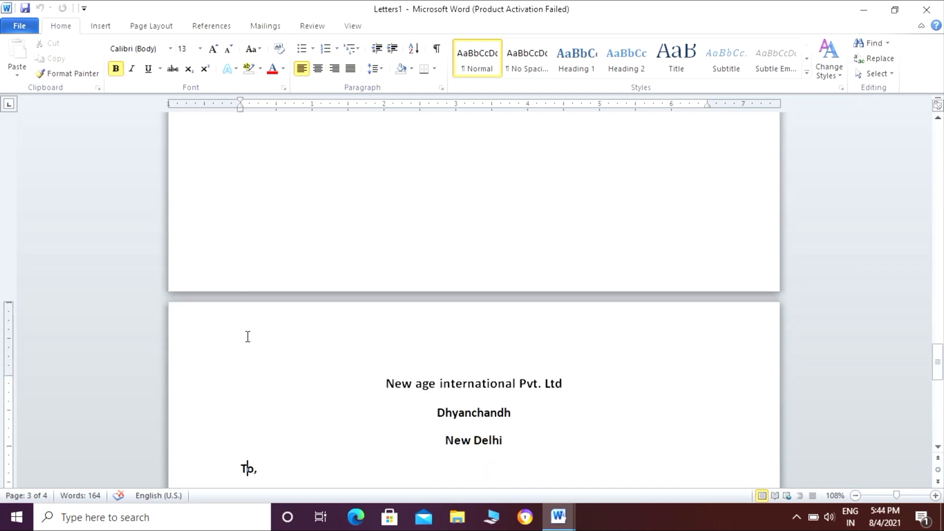
key("Down")
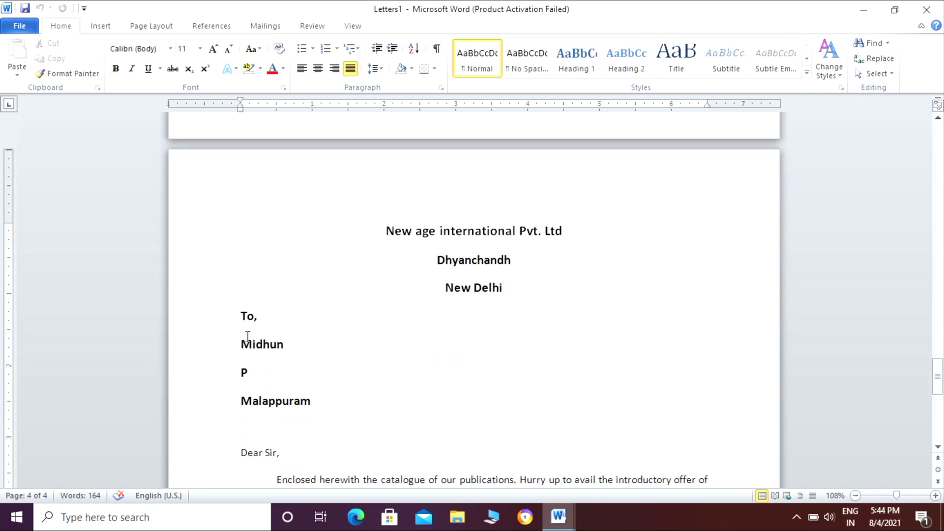
key("Down")
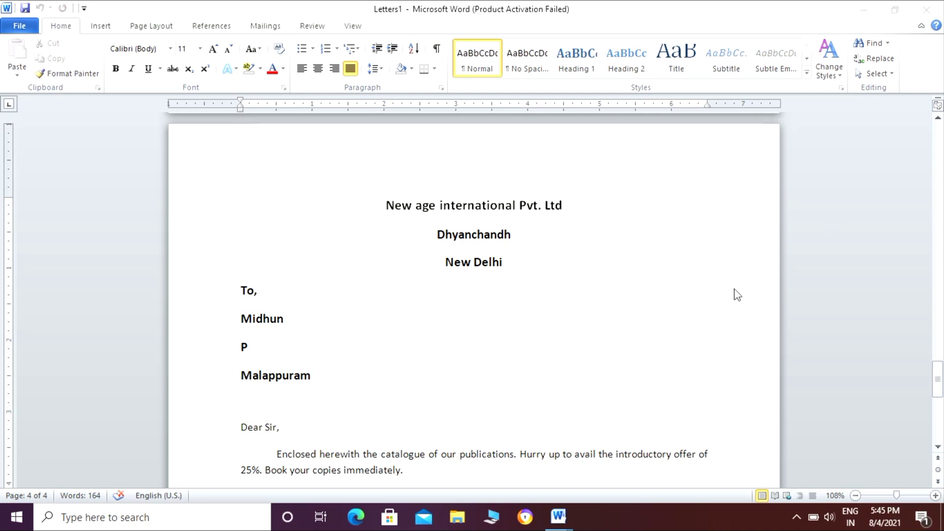
Step: Move back up from the fourth letter to the first letter's company letterhead on page 1
left_click(284, 319)
key("Up")
key("Up")
key("Up")
key("Up")
key("Up")
key("Up")
key("Up")
key("Up")
key("Up")
key("Up")
key("Up")
key("Up")
key("Up")
key("Up")
key("Up")
key("Up")
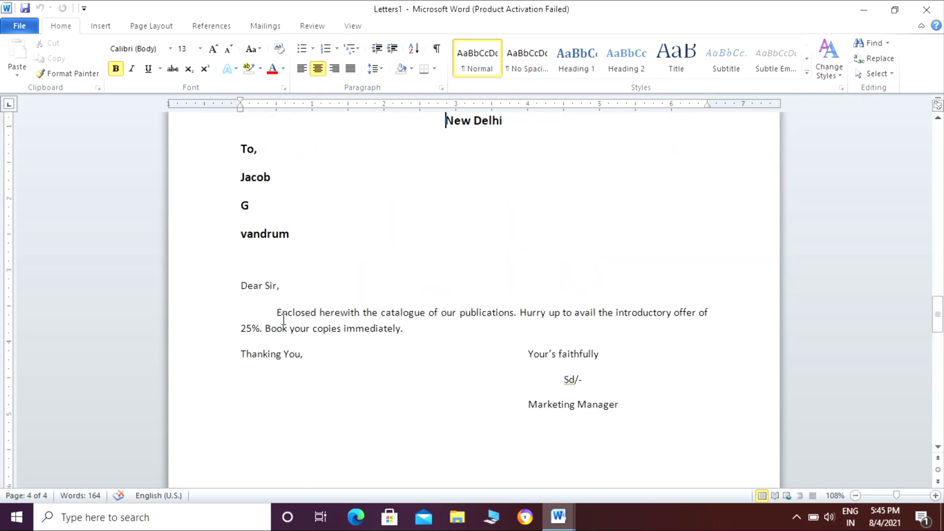
key("Up")
key("Up")
key("Up")
key("Up")
key("Up")
key("Up")
key("Up")
key("Up")
key("Up")
key("Up")
key("Up")
key("Up")
key("Up")
key("Up")
key("Up")
key("Up")
key("Up")
key("Up")
key("Up")
key("Up")
key("Up")
key("Up")
key("Up")
key("Up")
key("Up")
key("Up")
key("Up")
key("Up")
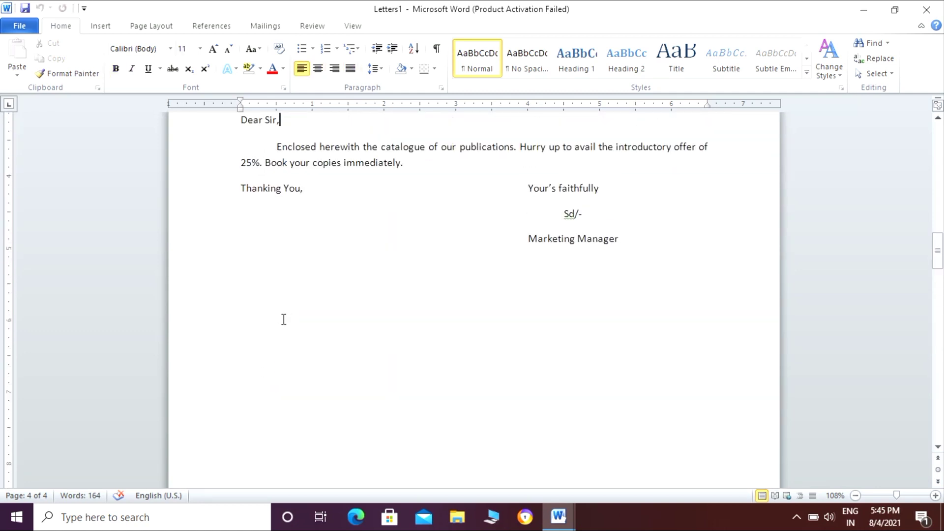
key("Up")
key("Up")
key("Up")
key("Up")
key("Up")
key("Up")
key("Up")
key("Up")
key("Up")
key("Up")
key("Up")
key("Up")
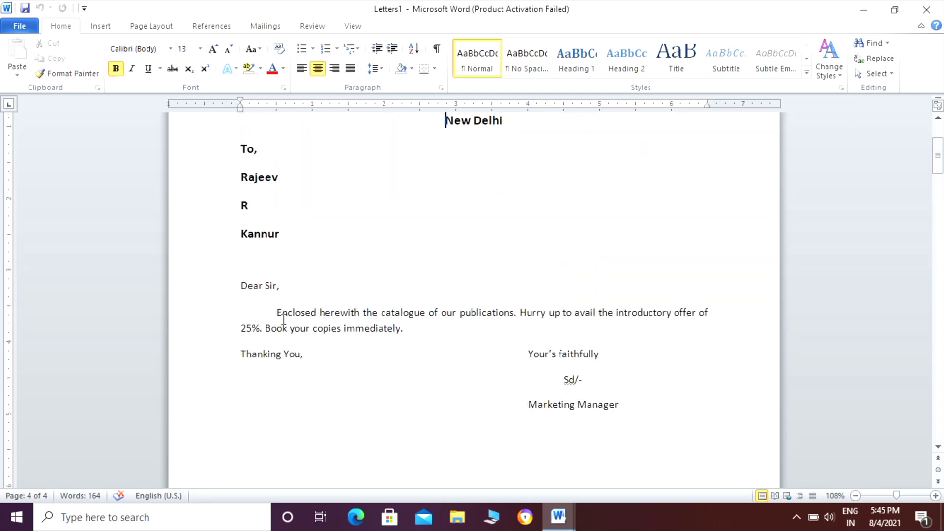
key("Up")
key("Up")
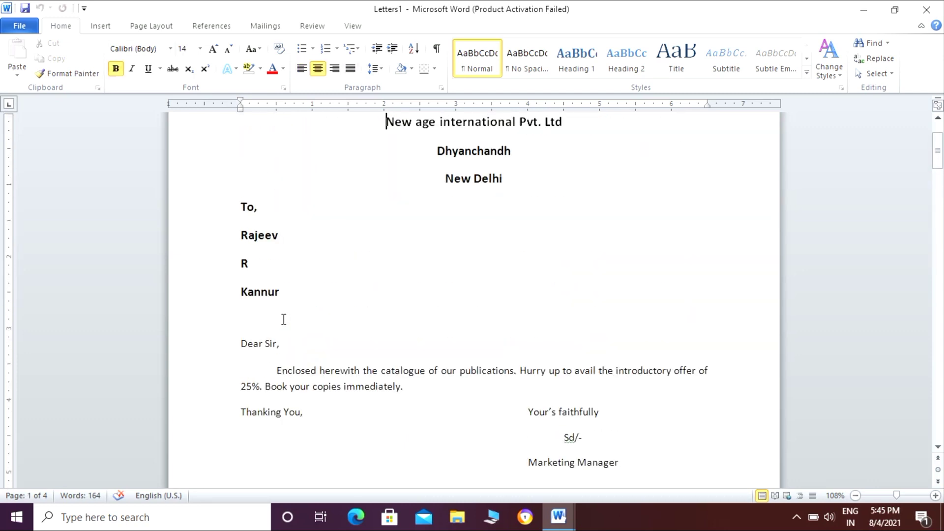